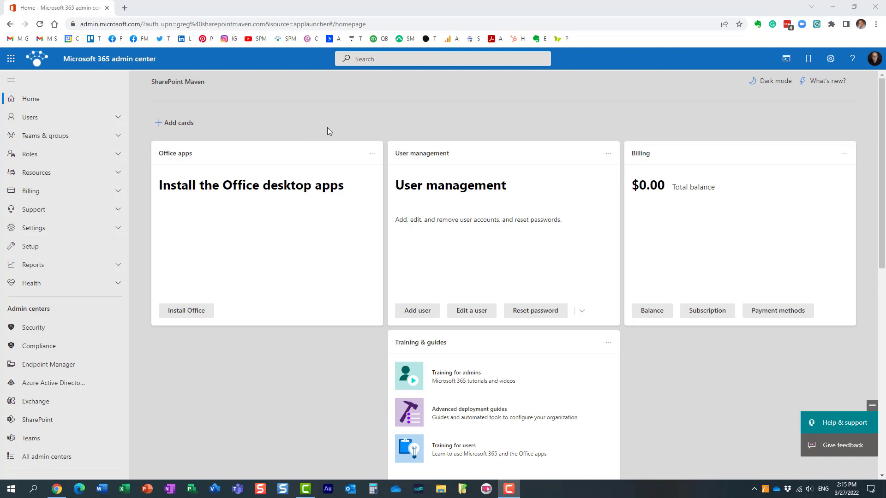
- Scroll down the home page to the Message center card and open the Message center
scroll(274, 359, down, 3)
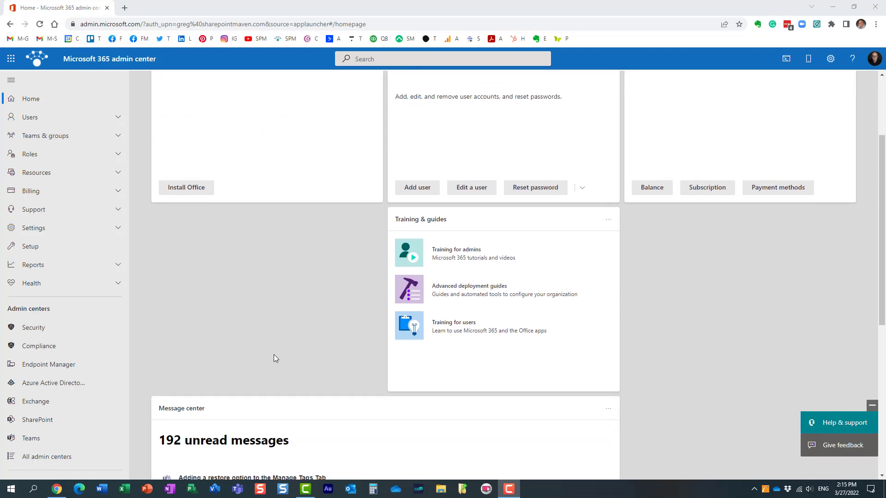
scroll(274, 356, down, 3)
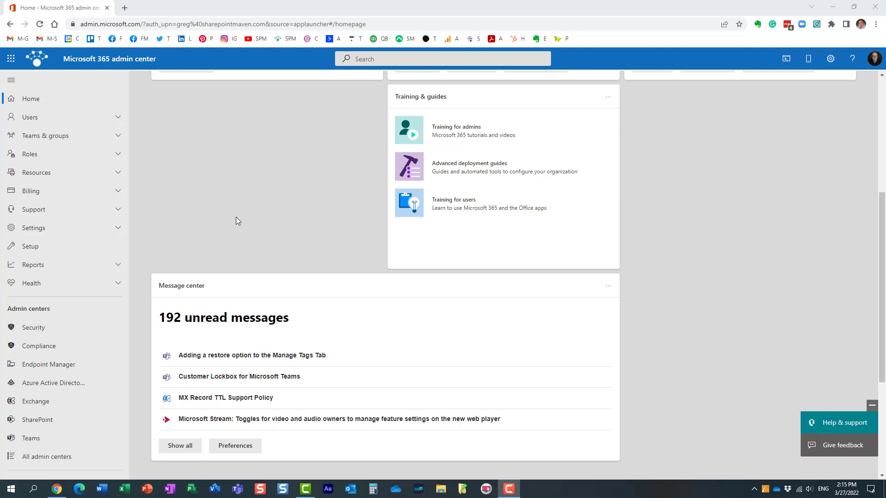
click(189, 287)
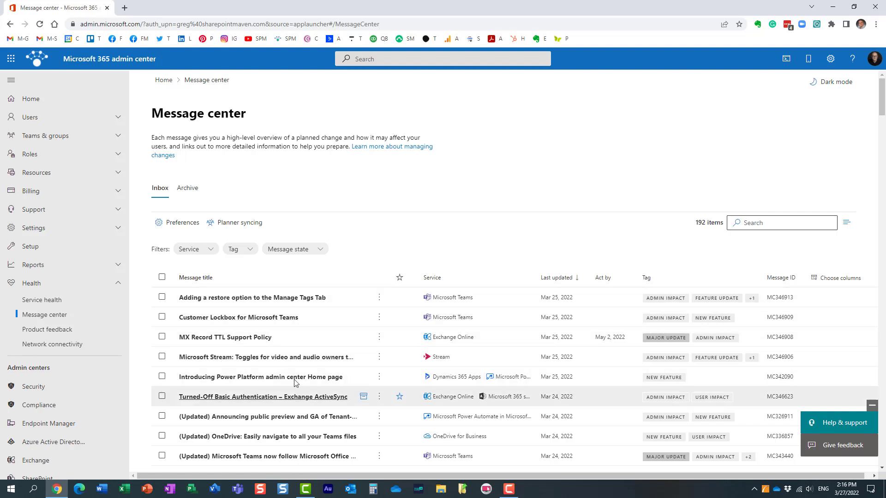
scroll(267, 407, down, 1)
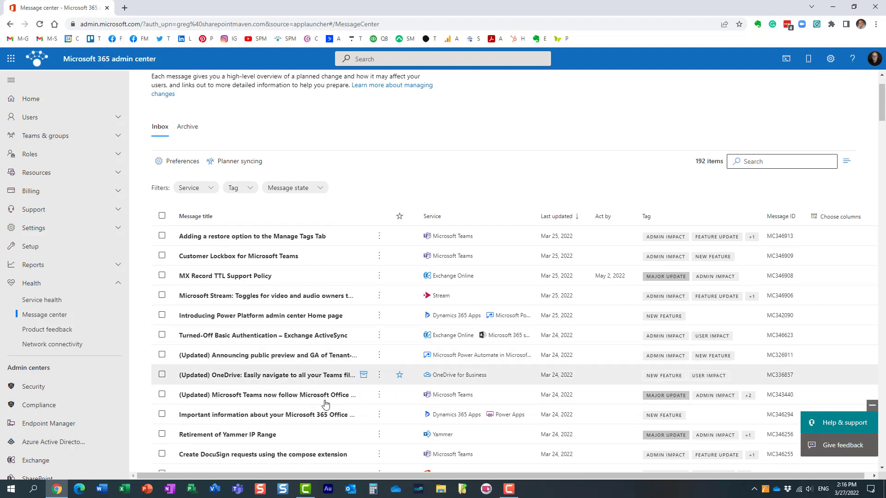
scroll(462, 415, down, 1)
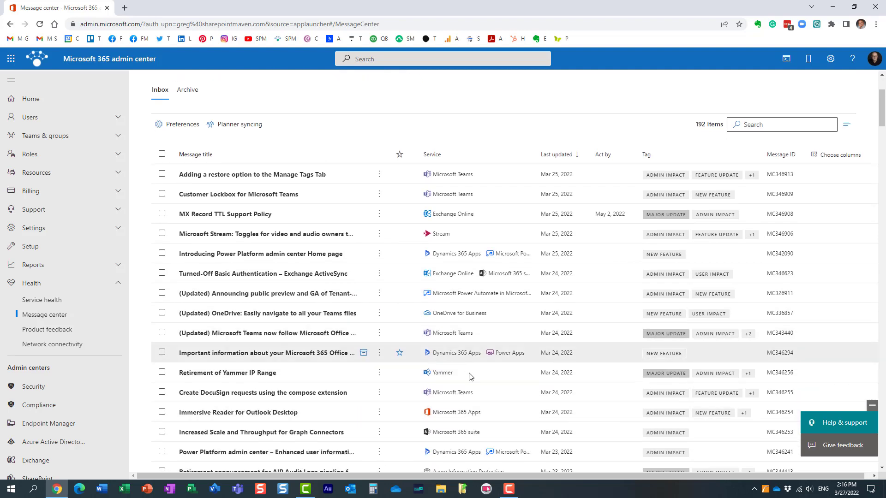
scroll(471, 377, down, 2)
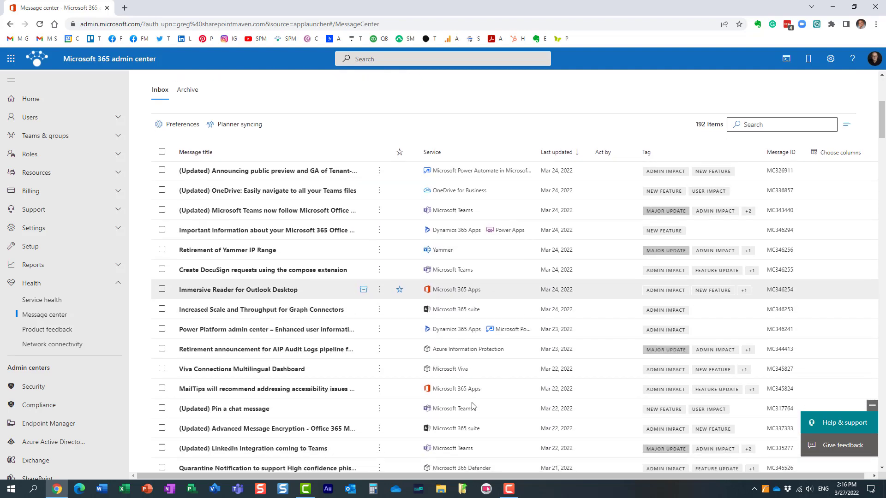
scroll(471, 401, up, 4)
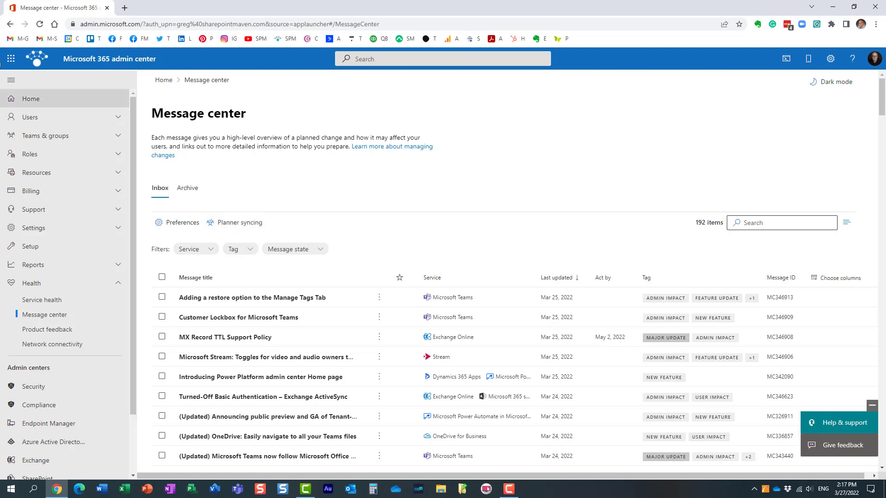
- Read the 'Adding a restore option to the Manage Tags Tab' message in its details pane, then deselect it
click(10, 59)
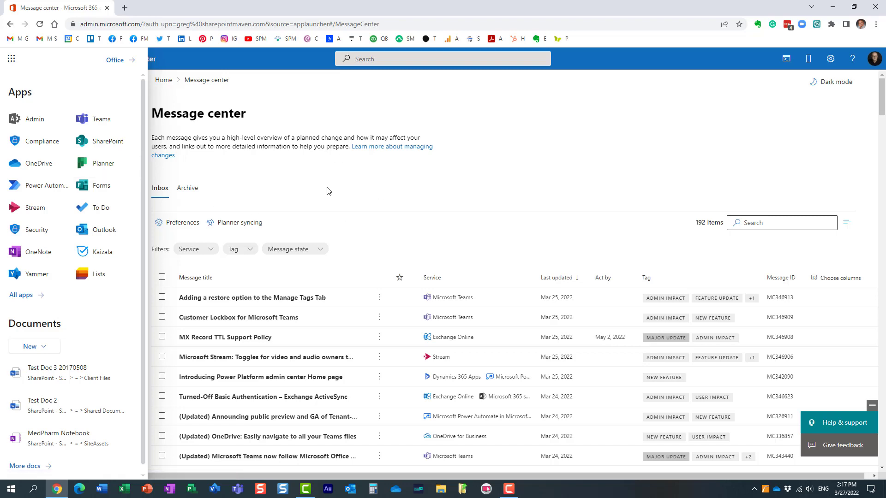
click(373, 177)
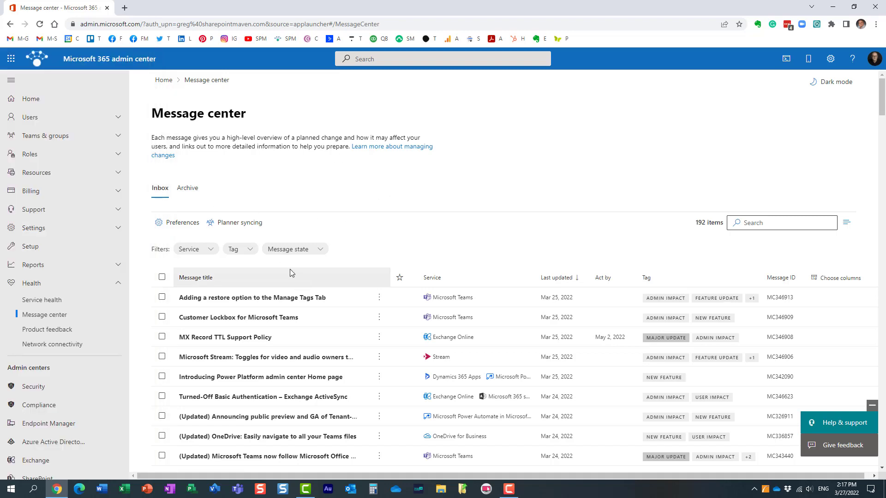
click(283, 298)
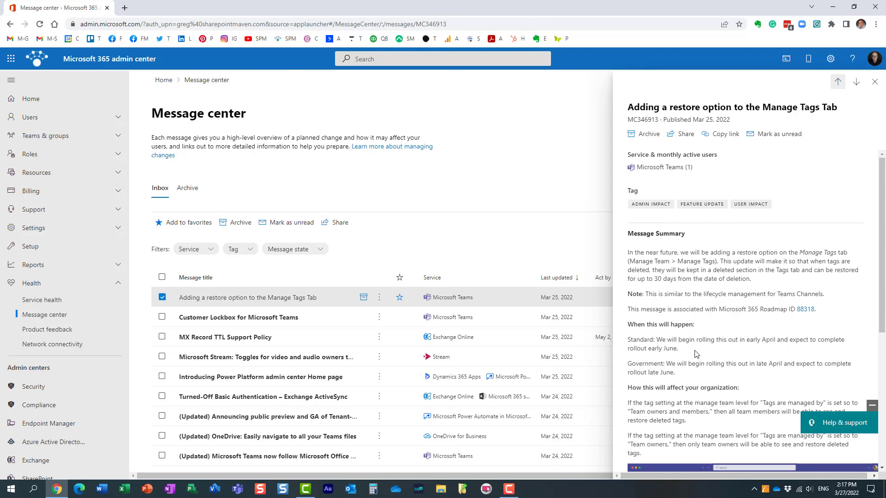
click(874, 81)
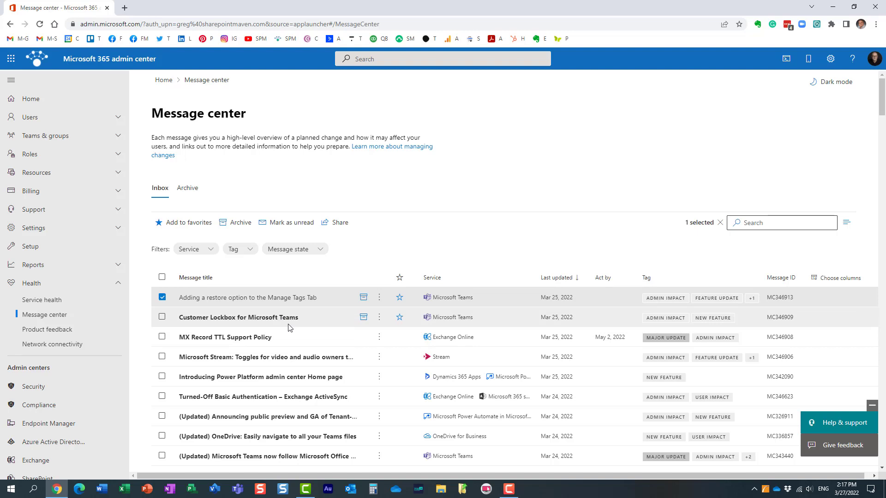
click(163, 298)
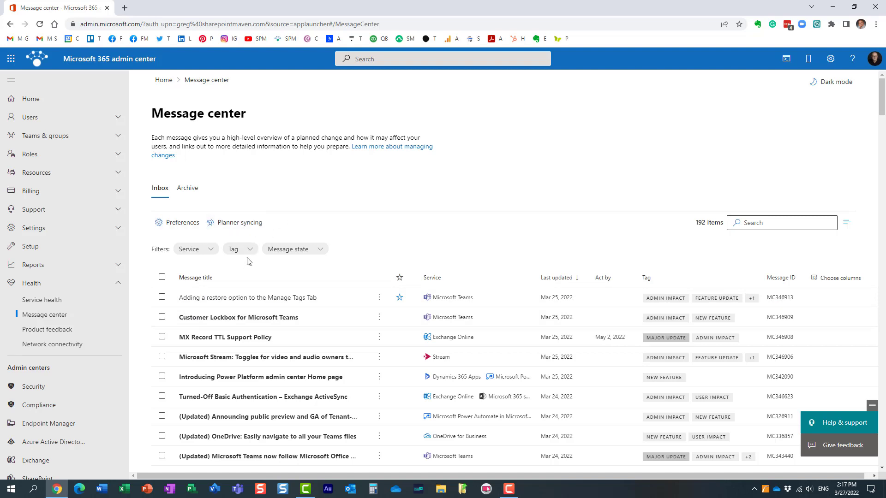
- Open Planner in a new tab and begin a new plan named 'Microsoft 365 Message Center Updates'
click(11, 60)
click(131, 163)
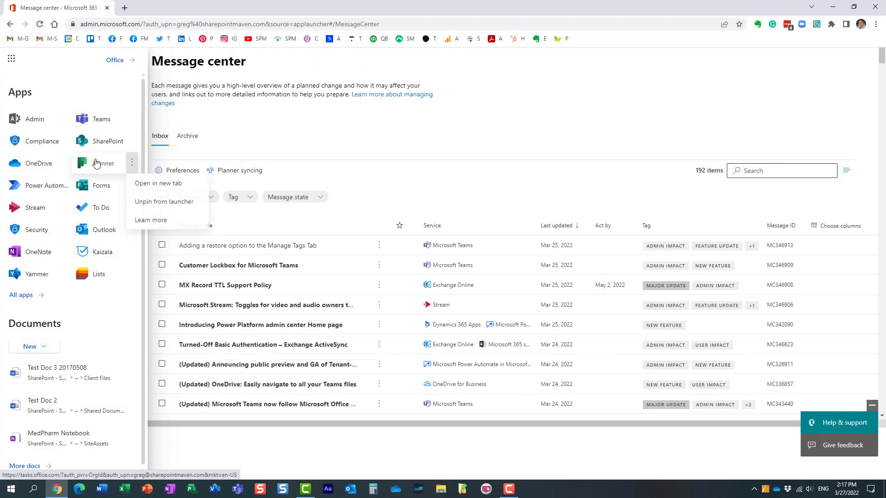
click(158, 184)
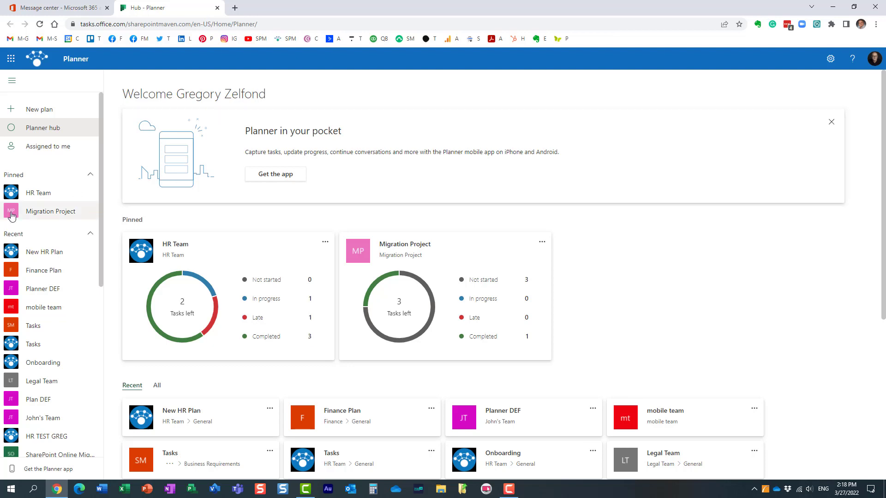
click(38, 113)
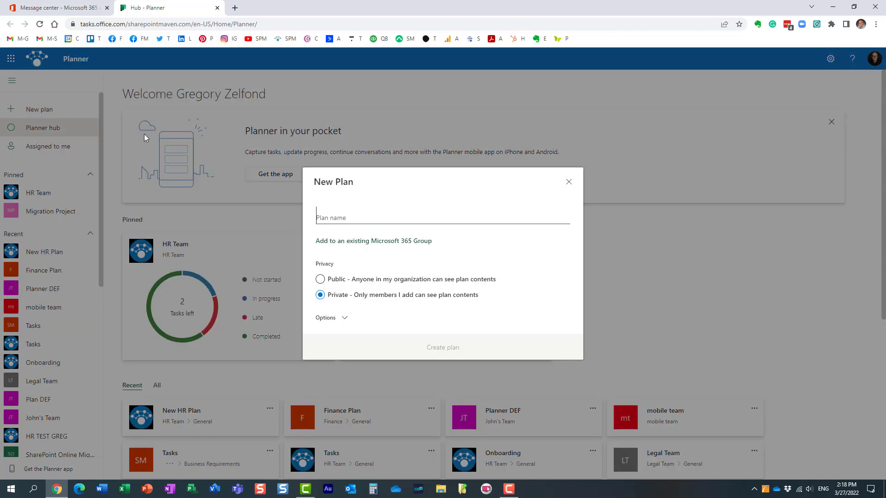
text(Mi)
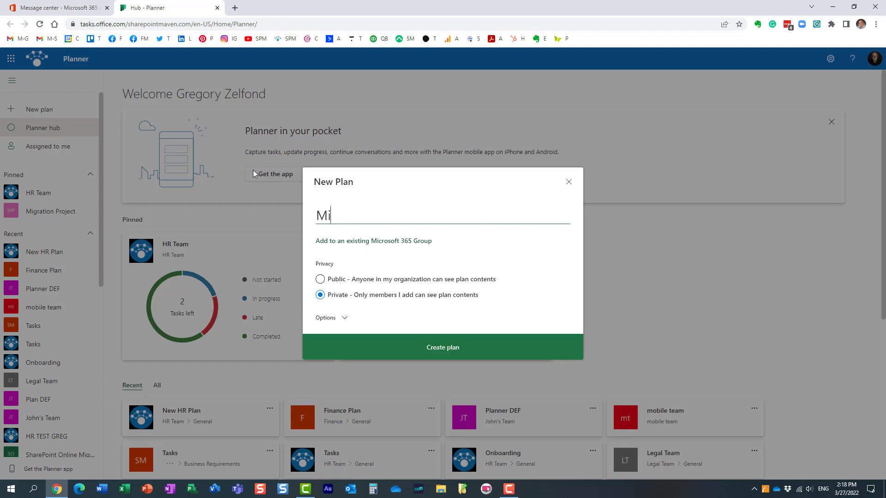
text(crosoft 365 M)
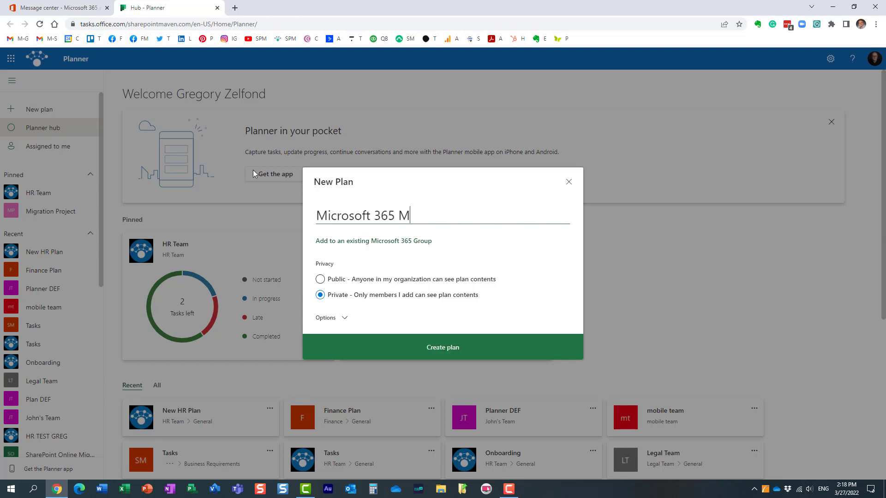
text(essage Center )
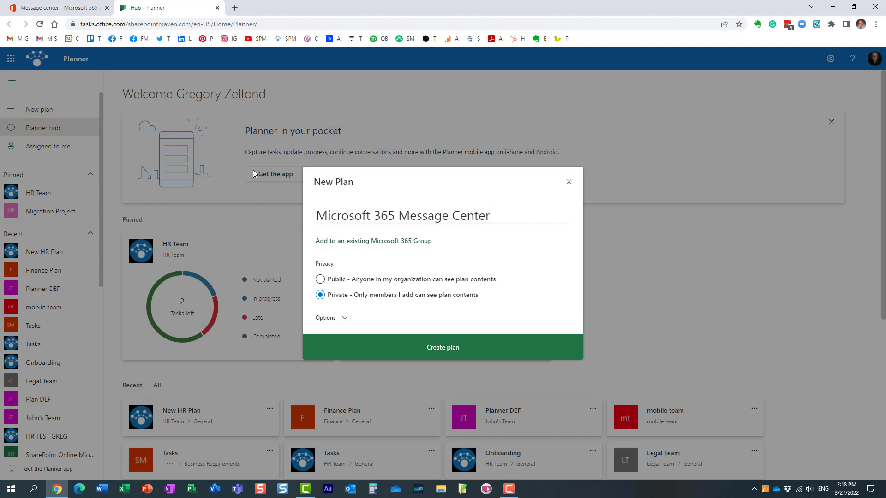
text(Updates)
- Place the new plan in the existing M365 Message Center group and create it
click(391, 243)
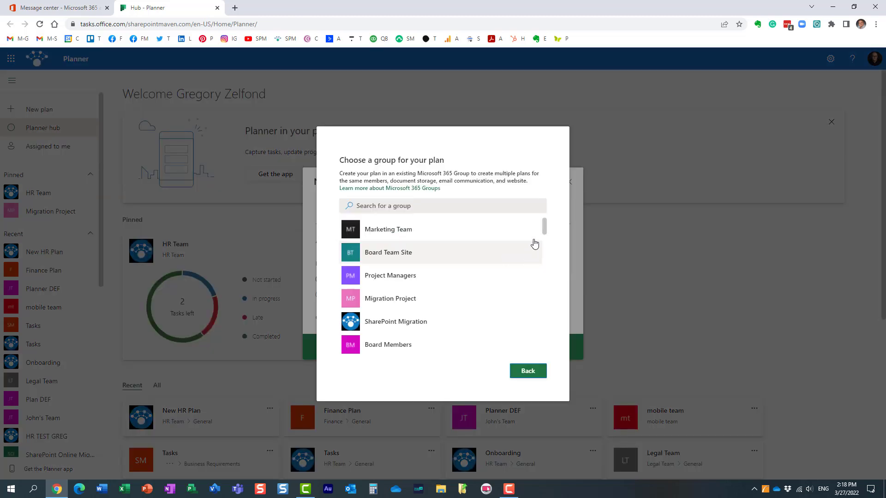
drag(547, 233, 551, 329)
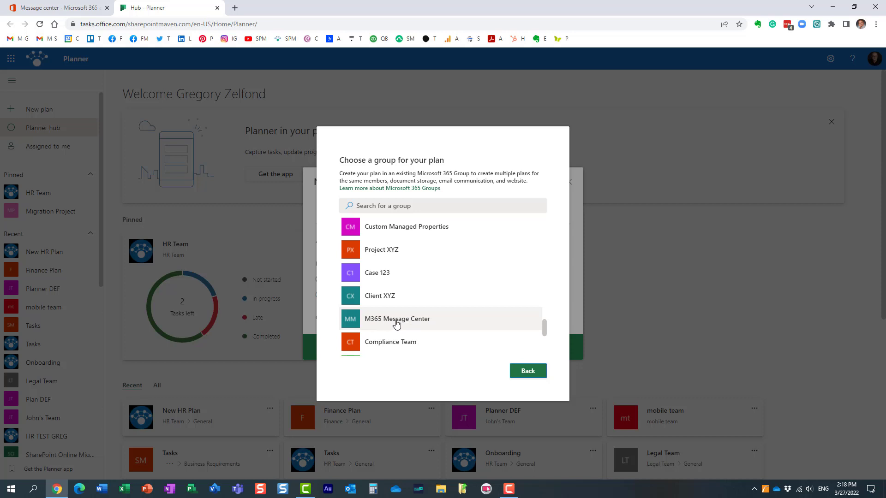
click(375, 319)
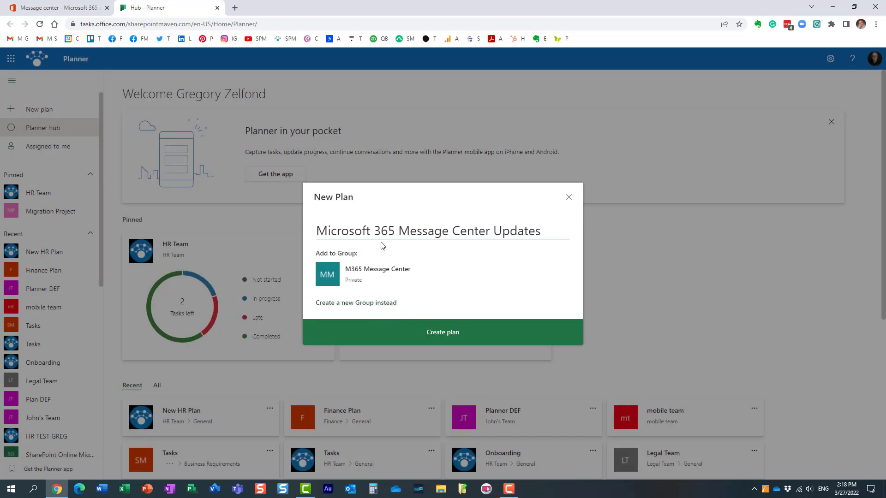
click(452, 341)
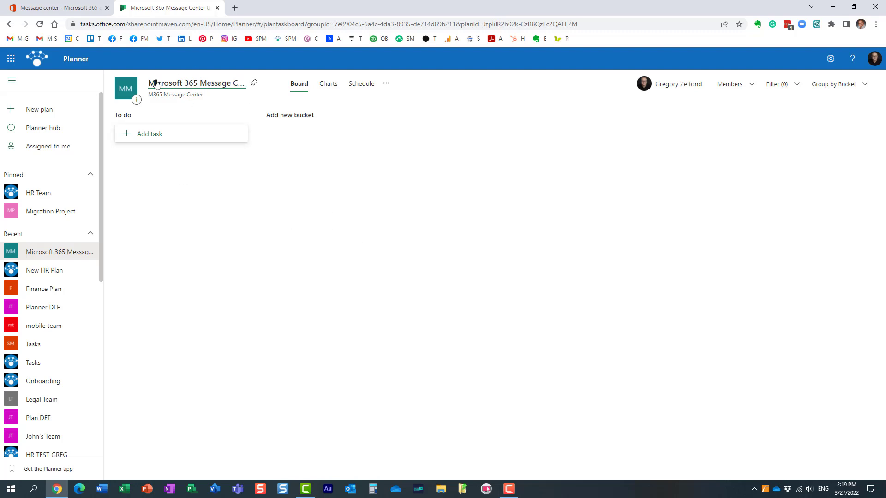
- Start the Planner syncing setup and select the Microsoft 365 Message Center Updates plan
click(50, 10)
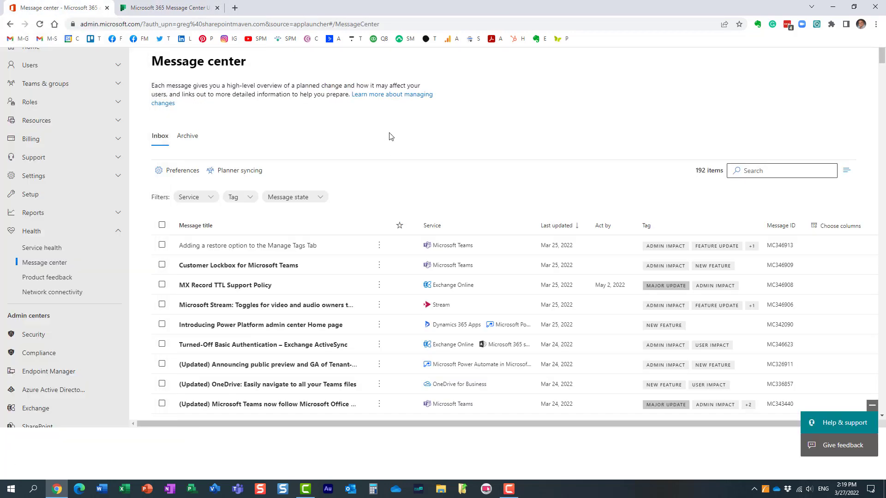
click(227, 171)
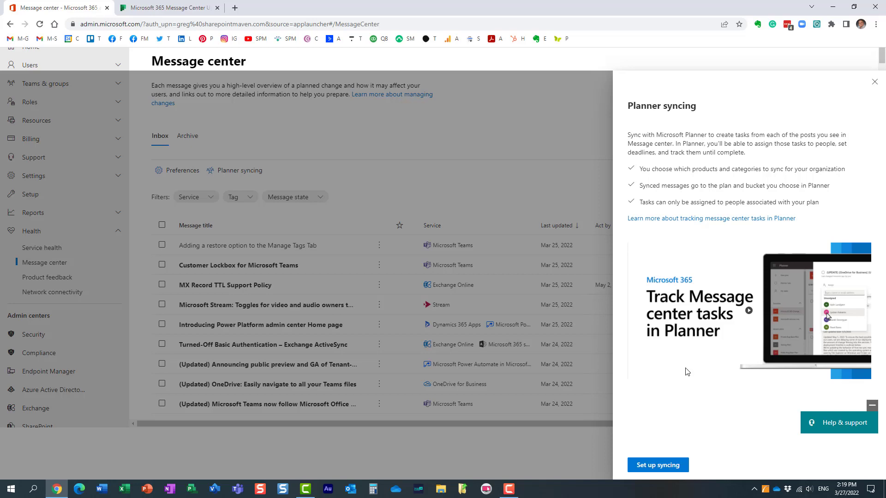
click(657, 462)
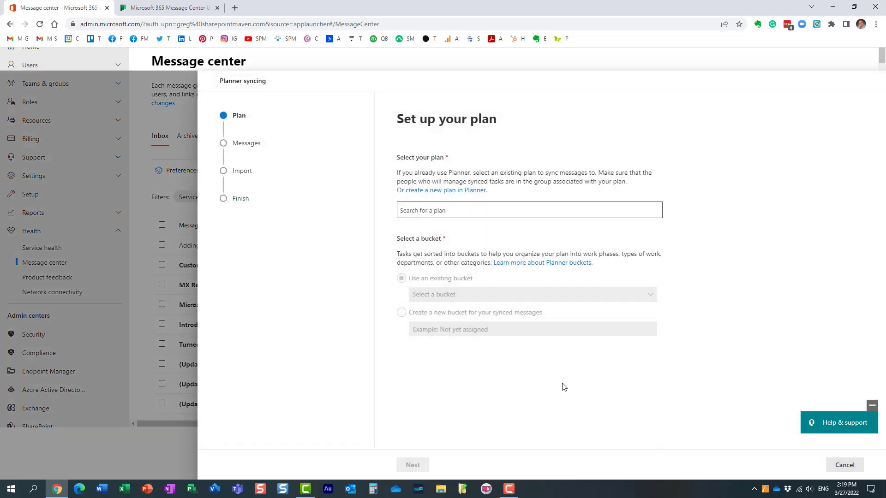
click(410, 207)
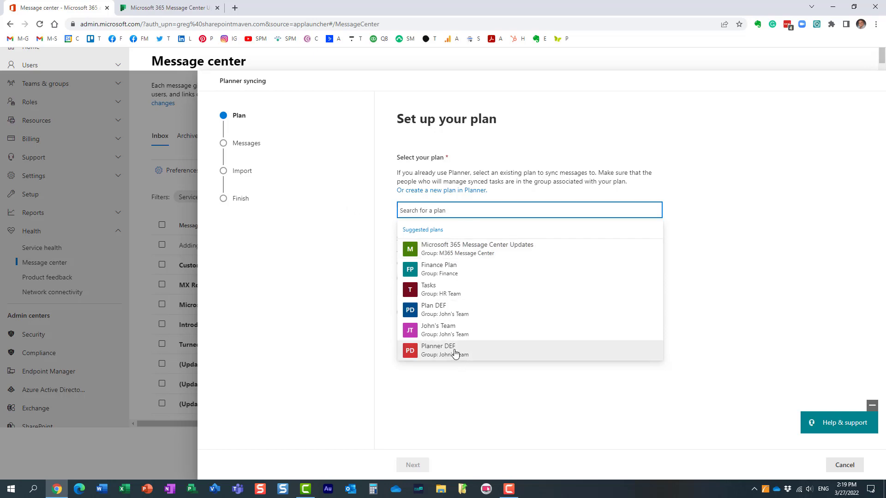
click(451, 254)
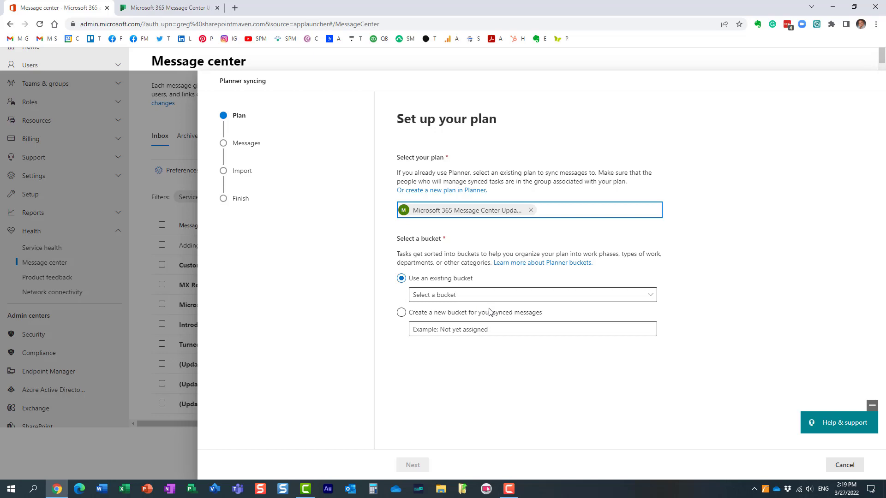
- Check the plan's board in Planner, then choose To do as the sync bucket
click(160, 10)
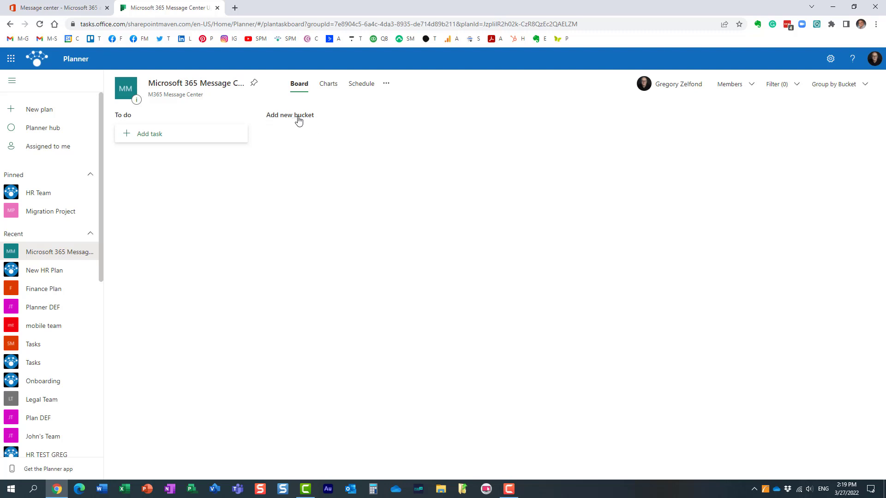
click(66, 8)
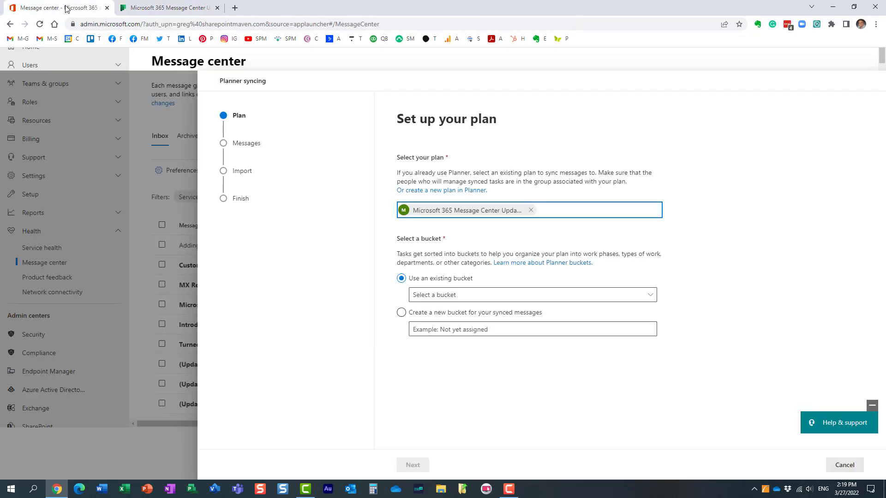
click(447, 297)
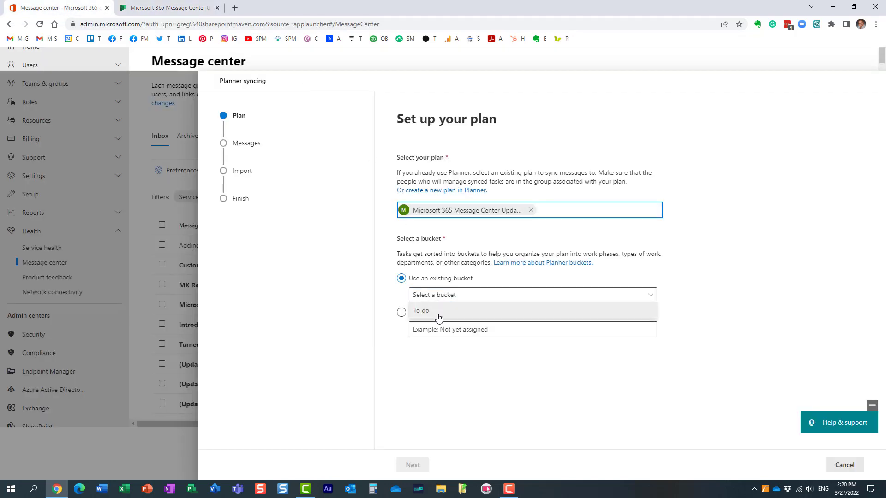
click(438, 312)
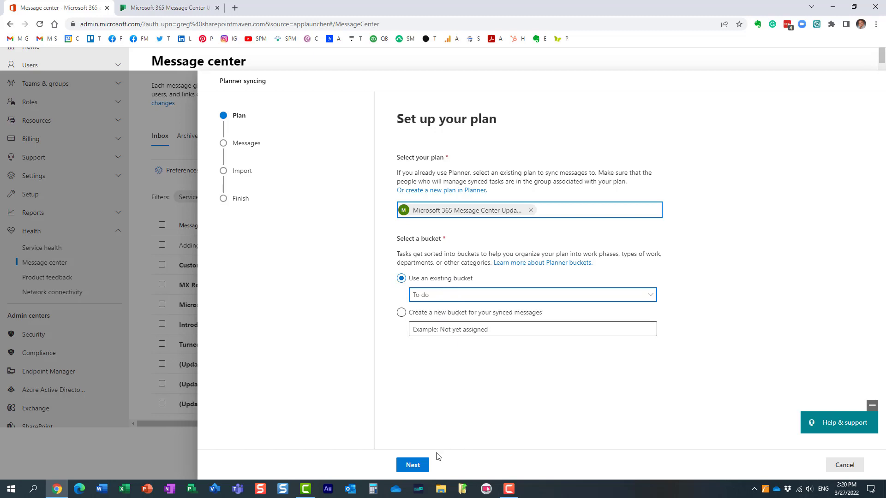
- Keep All updates plus every category and product, Azure Information Protection through Yammer, selected
click(413, 465)
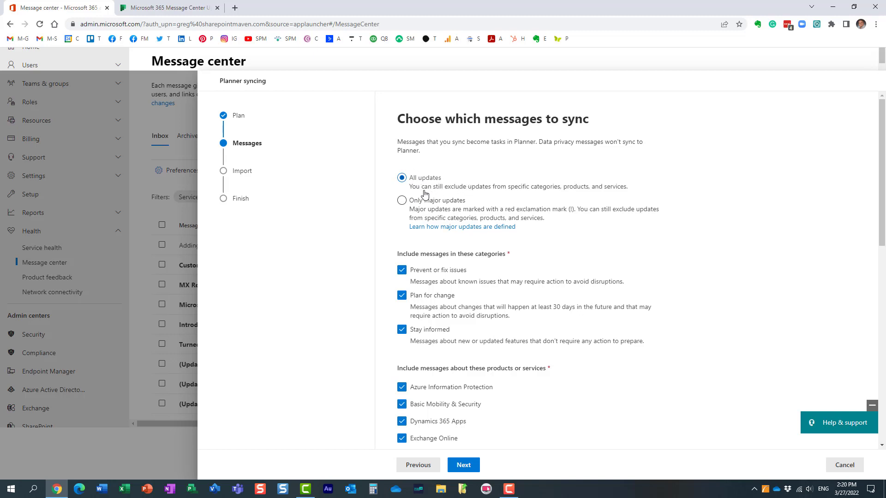
scroll(460, 232, down, 1)
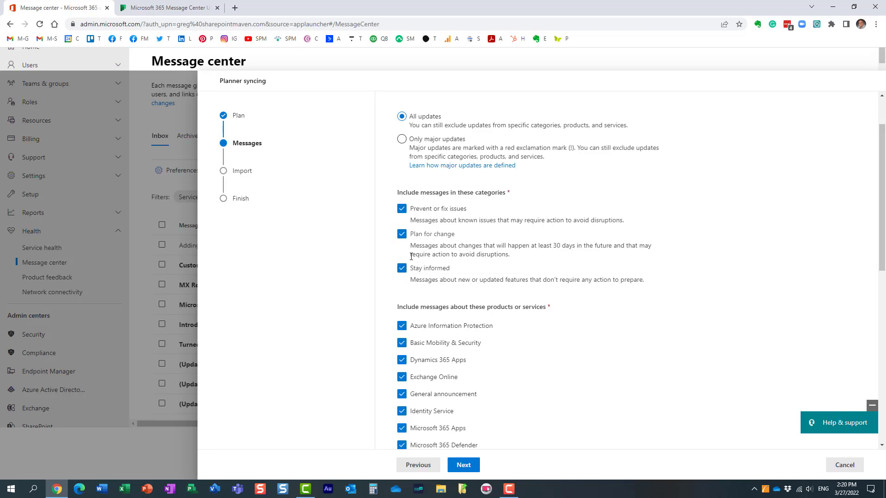
scroll(460, 315, down, 3)
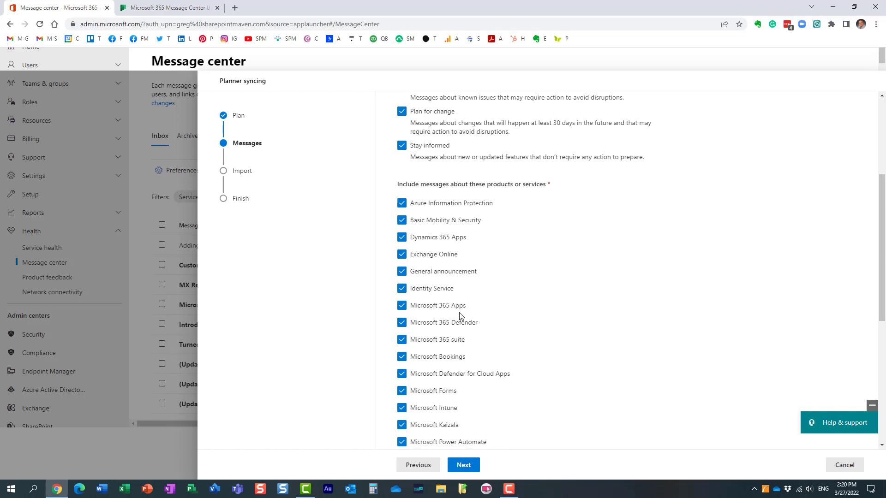
scroll(460, 315, down, 5)
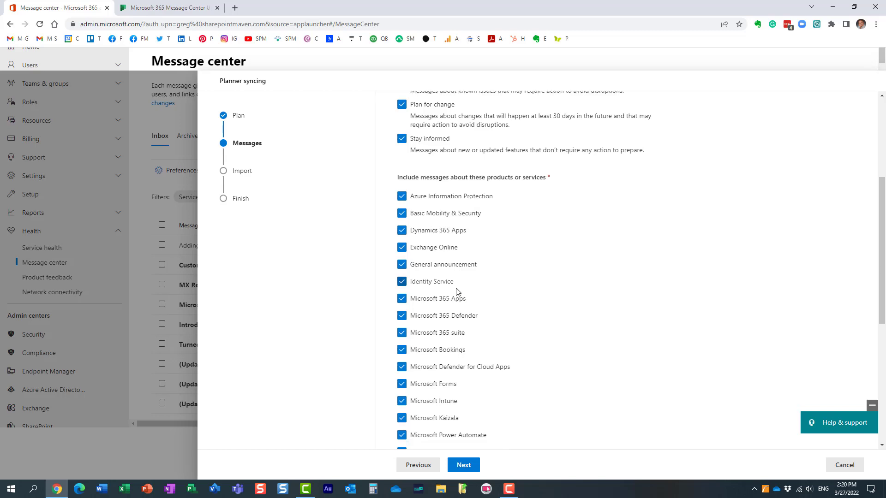
scroll(456, 296, up, 3)
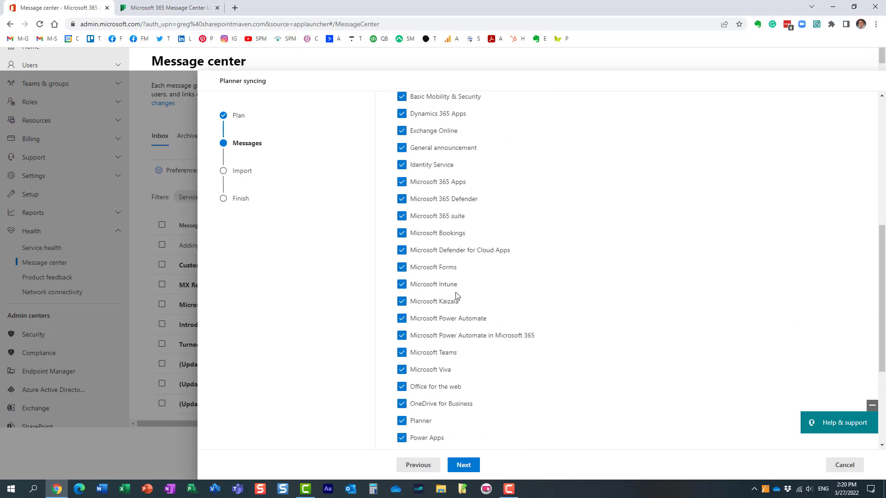
scroll(458, 302, up, 3)
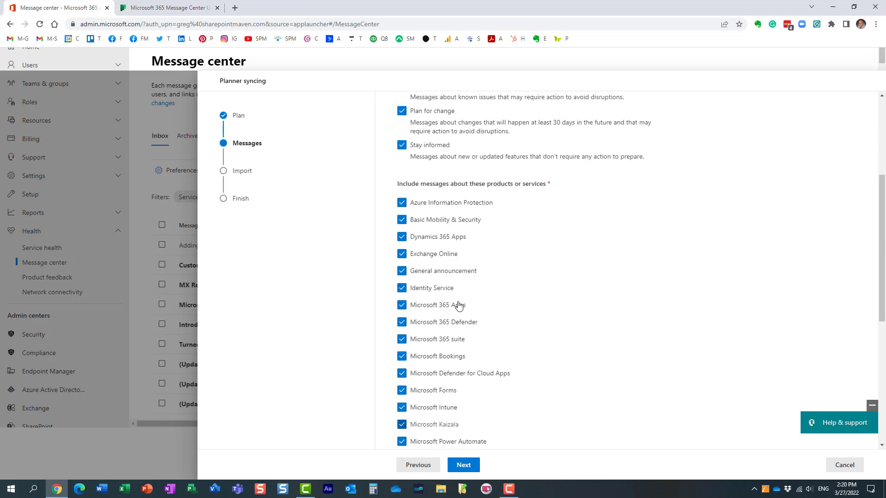
scroll(458, 305, down, 3)
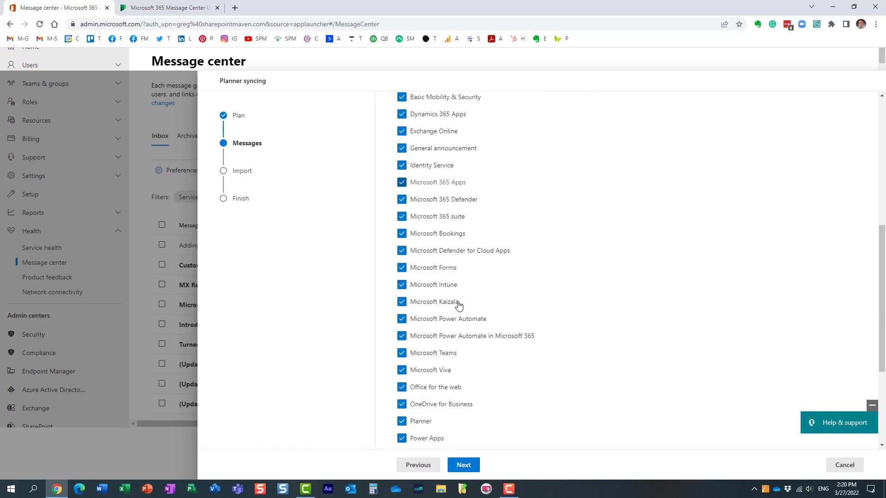
scroll(458, 304, down, 4)
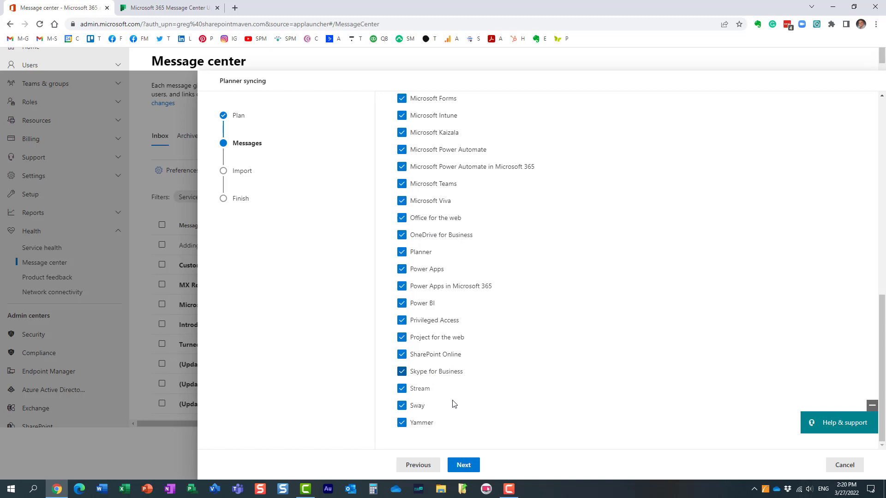
- Import current messages from the past 21 days and proceed to Review and finish
click(464, 465)
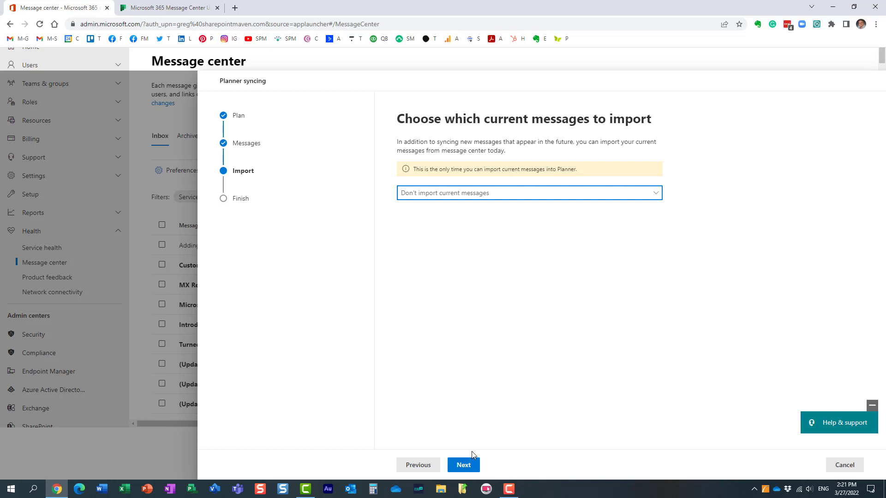
click(660, 194)
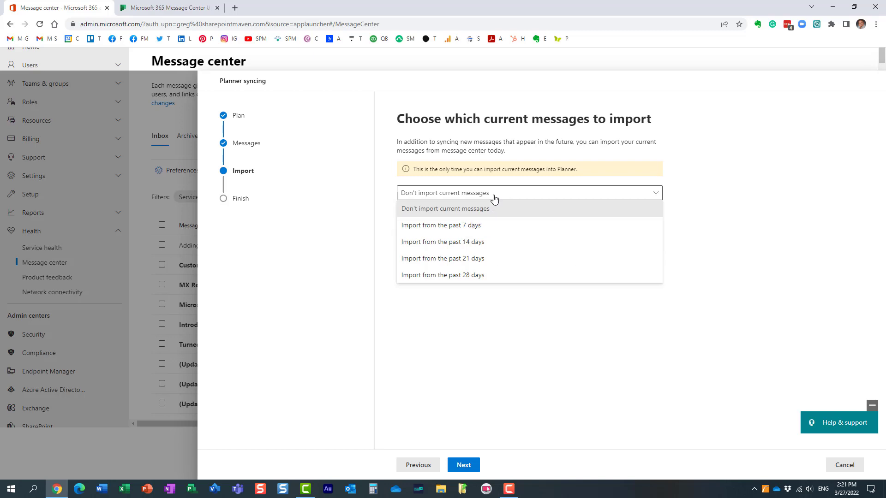
click(685, 177)
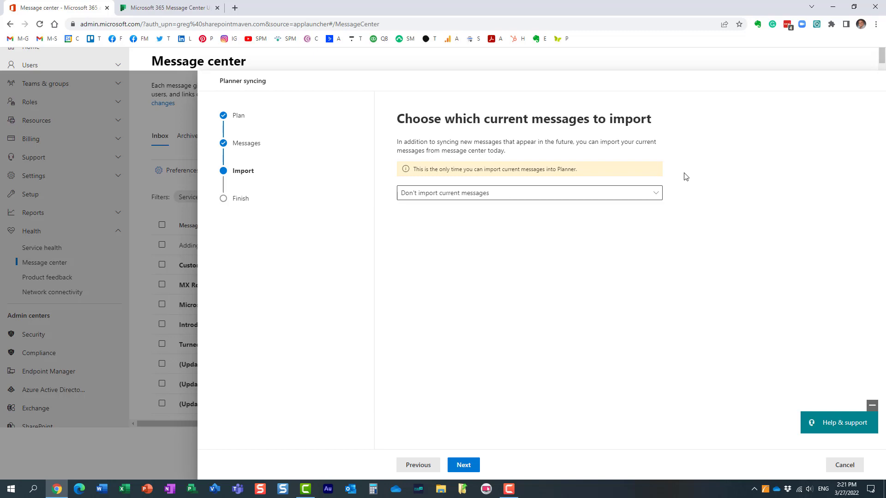
click(646, 199)
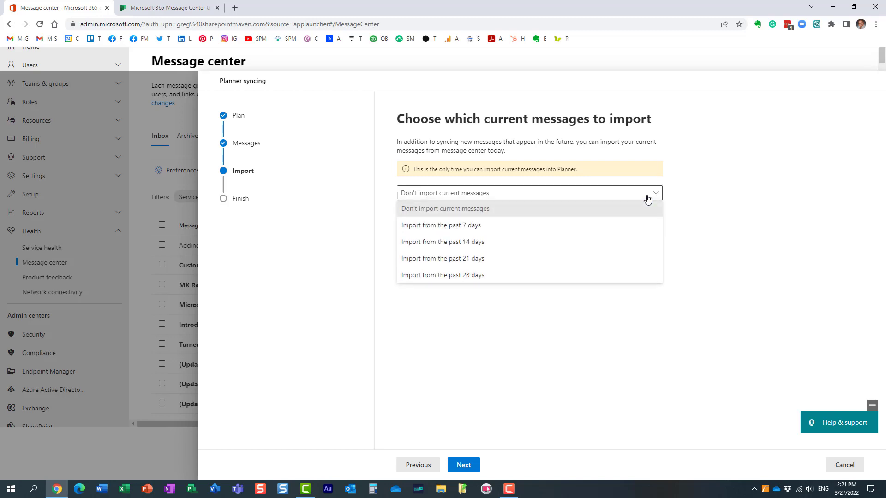
click(475, 261)
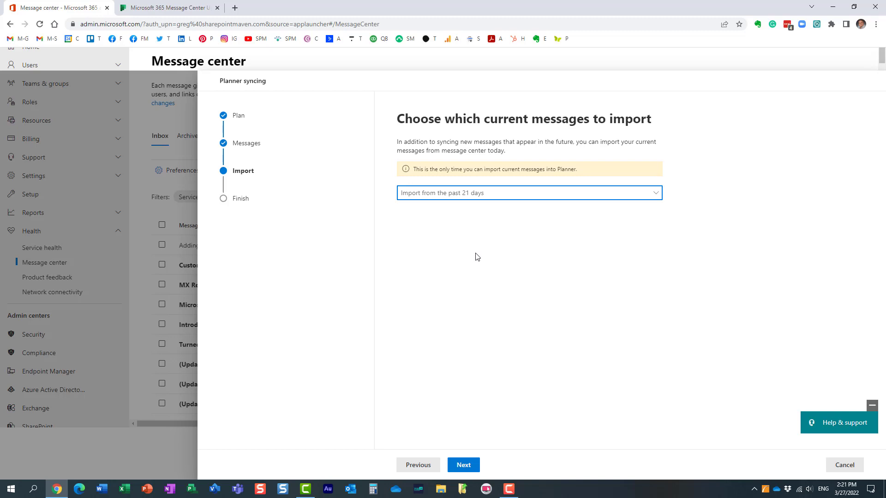
click(464, 464)
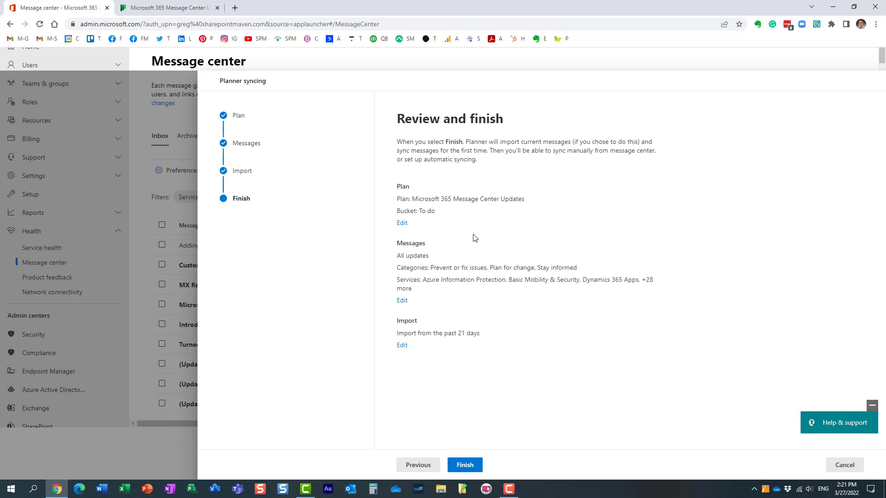
- Finish the Planner syncing setup and switch back to the Planner board tab
click(467, 469)
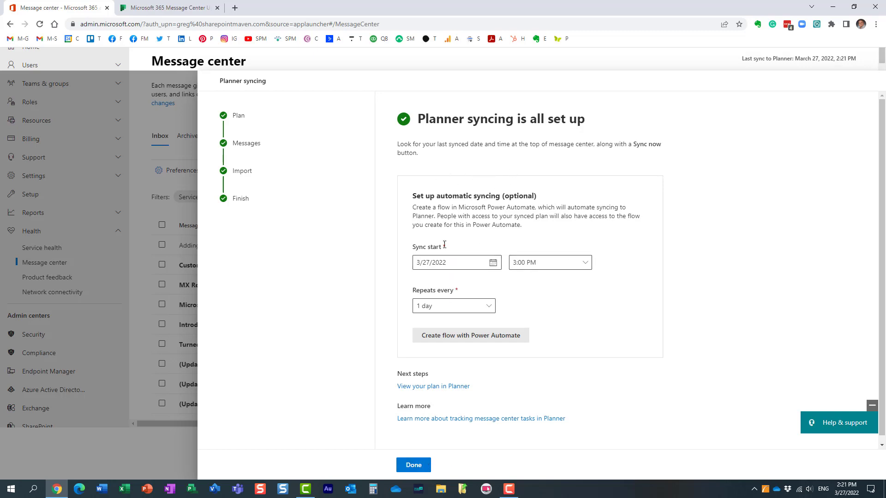
click(424, 466)
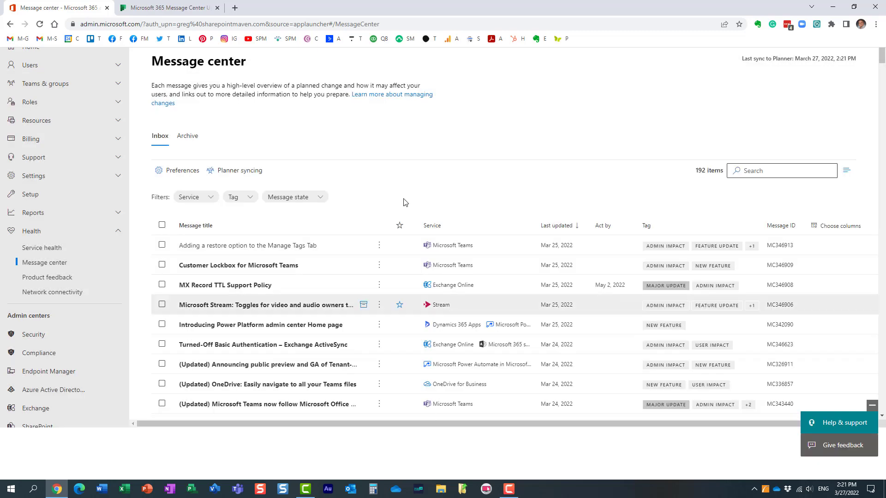
click(175, 9)
- Reload the board to show the synced tasks and open the Manage Tags restore task
click(40, 26)
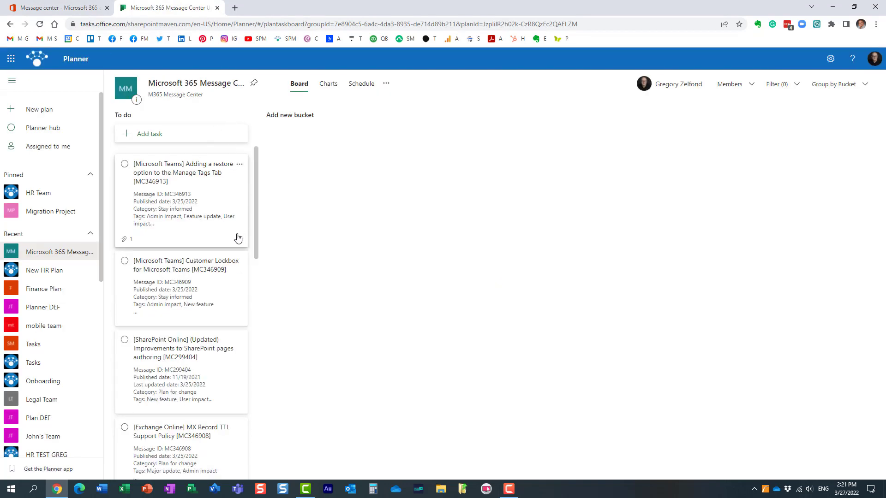
drag(256, 164, 247, 145)
click(167, 170)
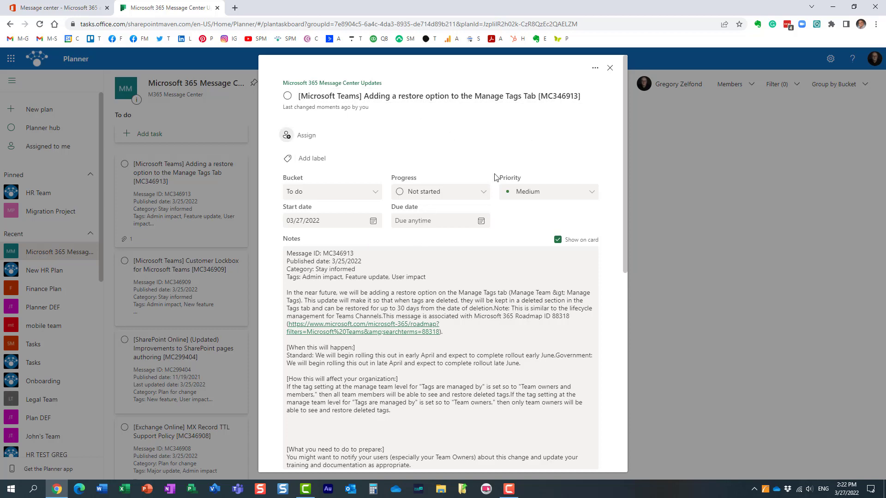
- Set the task's progress to In progress, check its assignees, and close the task
scroll(364, 339, down, 5)
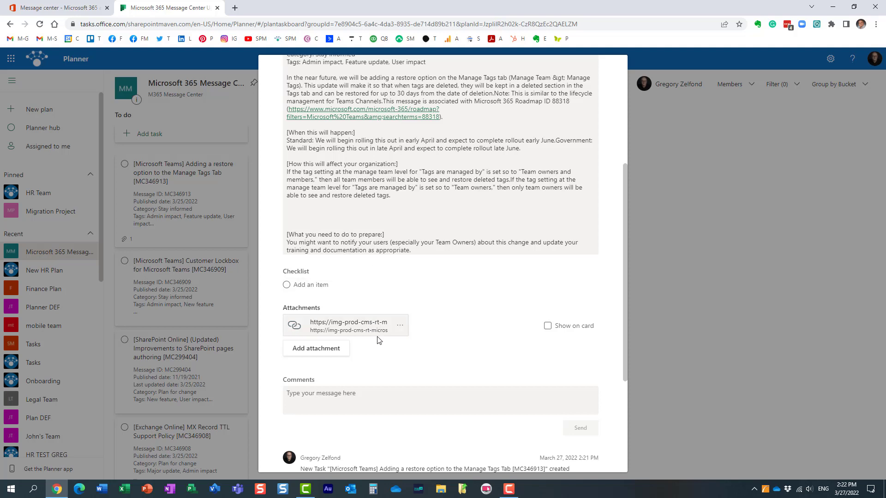
scroll(407, 389, up, 5)
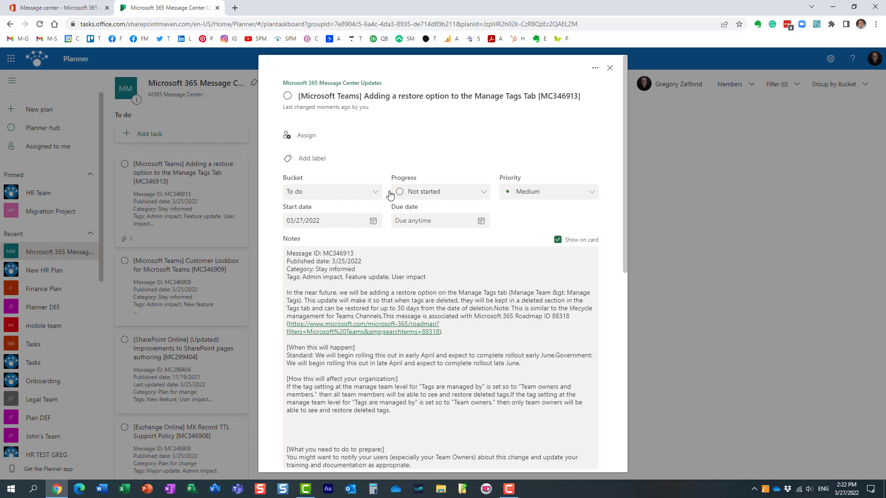
click(427, 197)
click(422, 224)
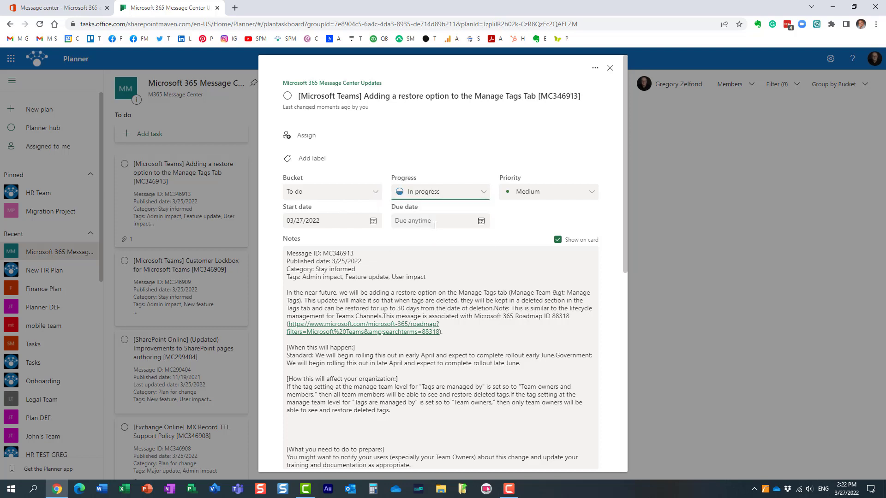
click(306, 136)
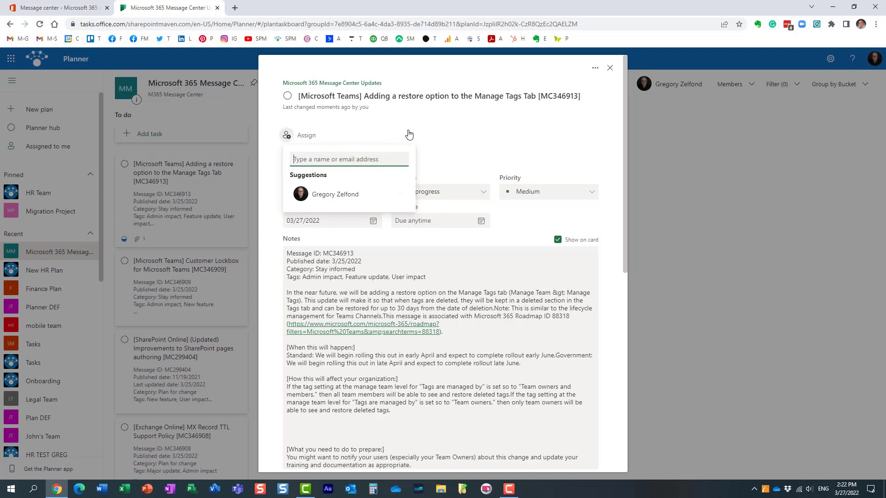
click(609, 68)
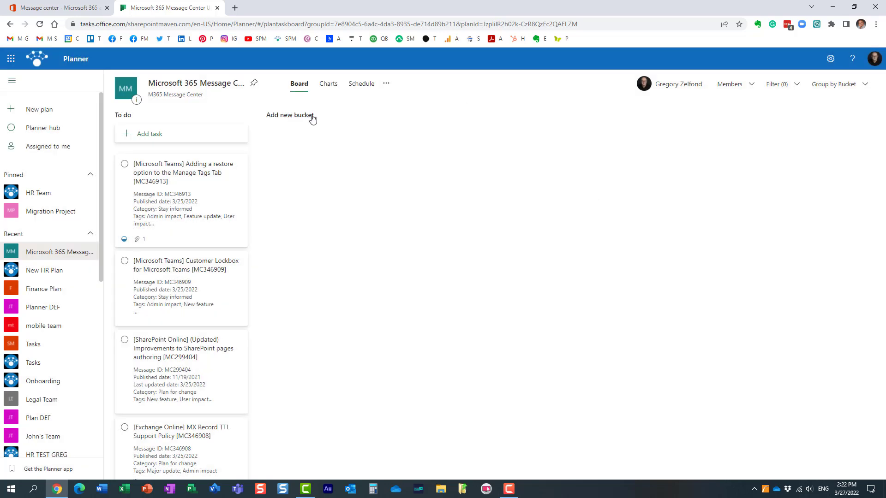
- Run Sync now from the Planner syncing panel so the last sync reads March 27, 2022, 2:22 PM
click(78, 8)
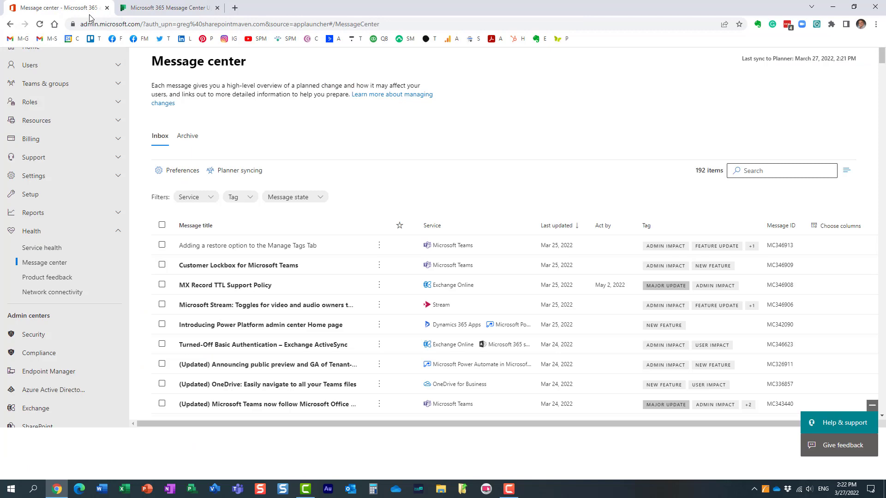
click(250, 173)
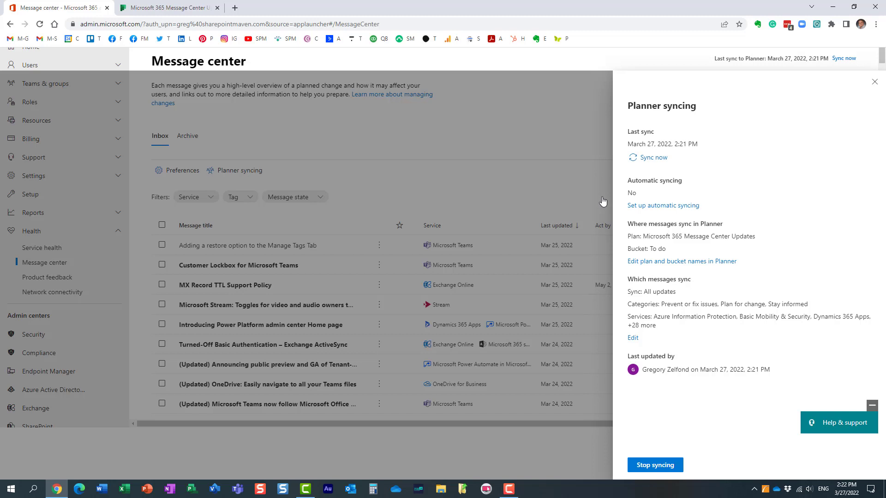
click(651, 159)
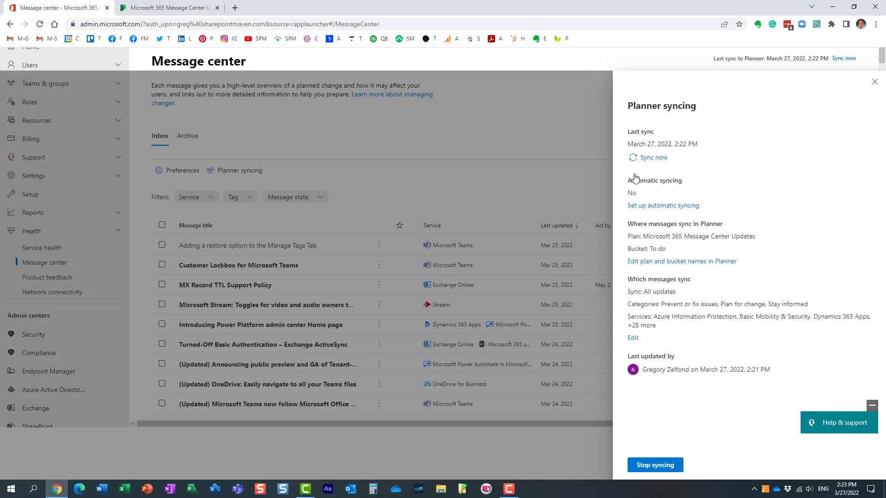
- Open automatic syncing setup and review the repeat interval choices, leaving it at 1 day
click(676, 207)
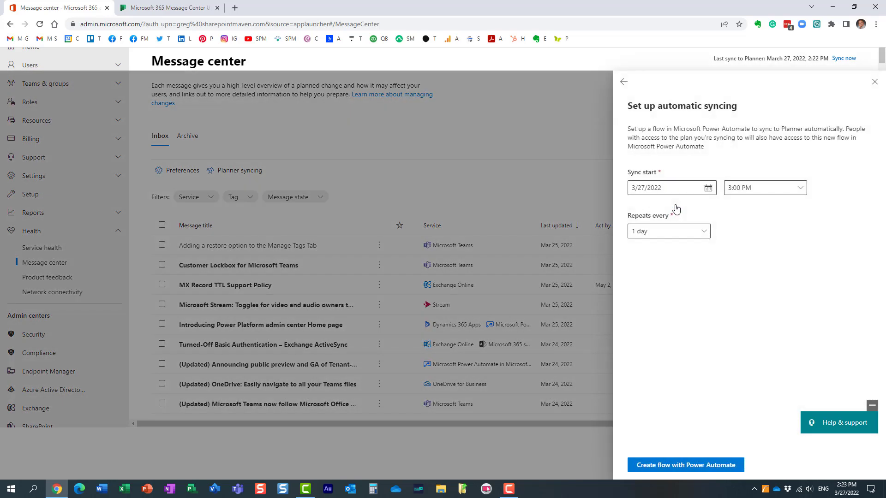
click(703, 232)
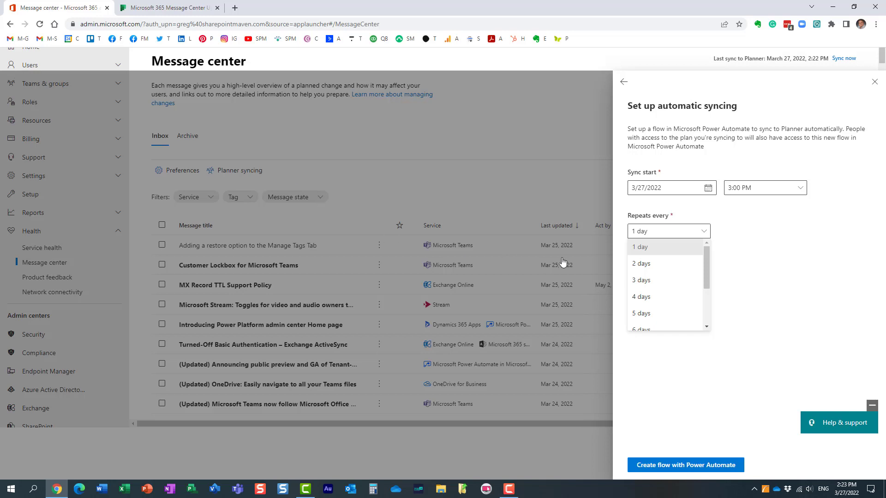
click(740, 219)
click(706, 235)
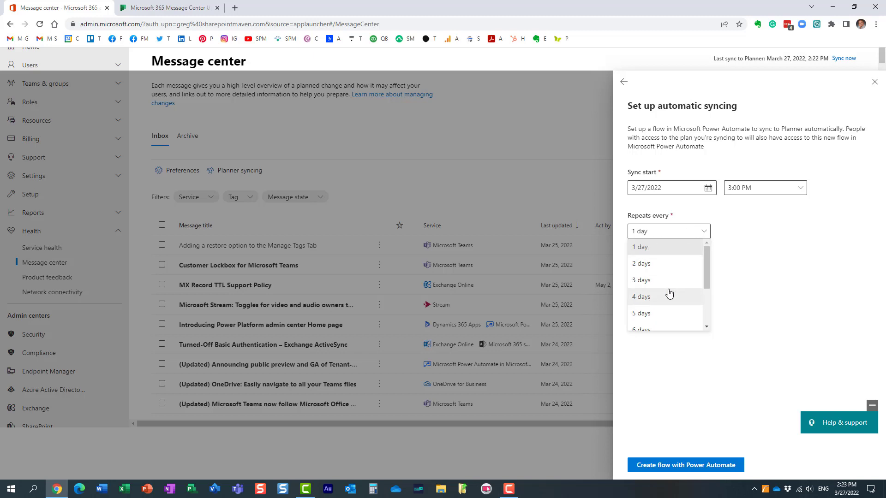
click(757, 245)
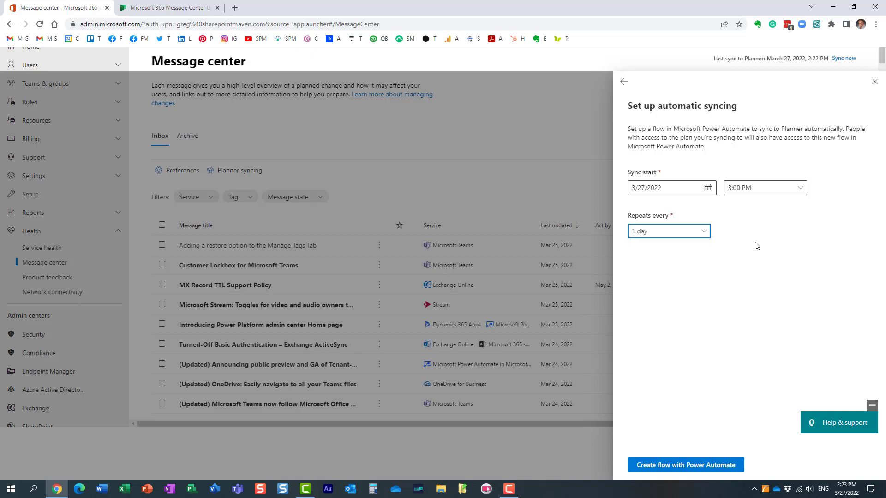
- Cancel the Power Automate sync flow before it is created and close the automatic syncing panel
click(709, 466)
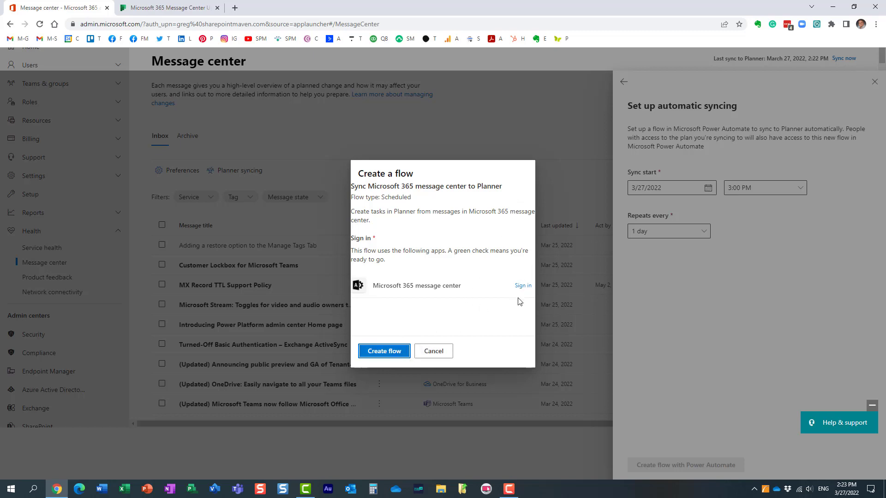
click(431, 352)
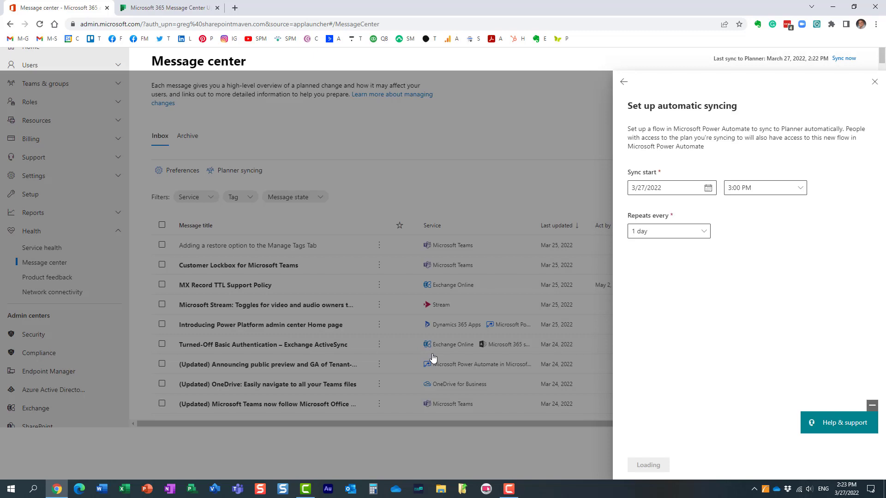
click(874, 82)
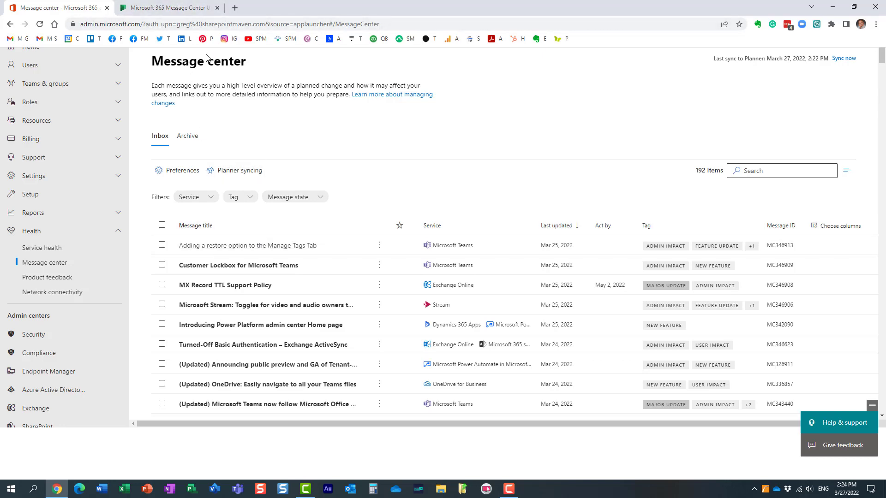
- Stop syncing Message center to Planner, glancing at the plan board before confirming
click(216, 172)
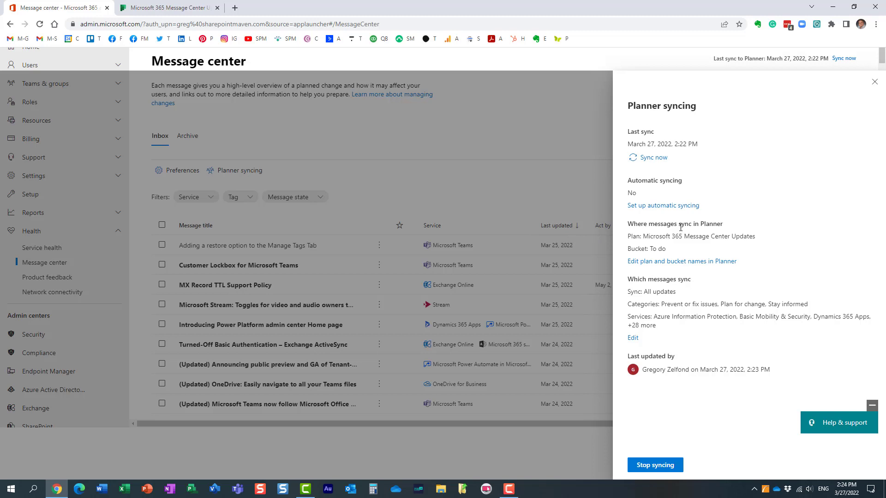
click(655, 466)
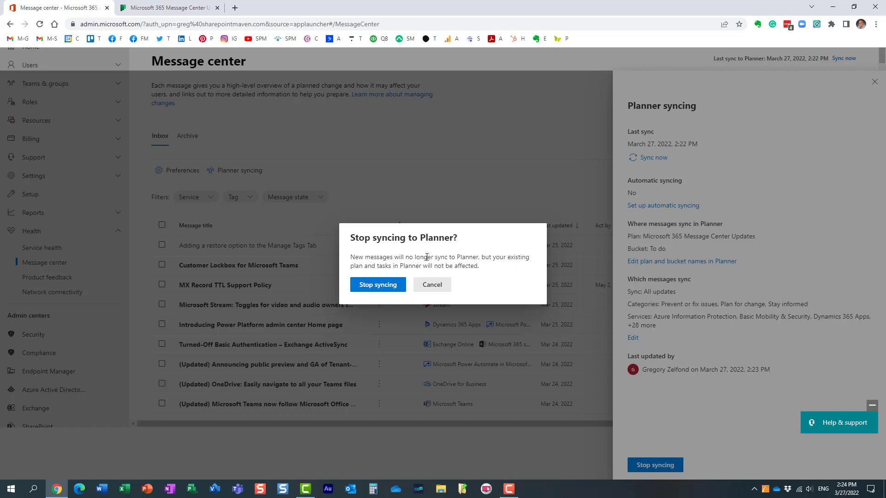
click(168, 10)
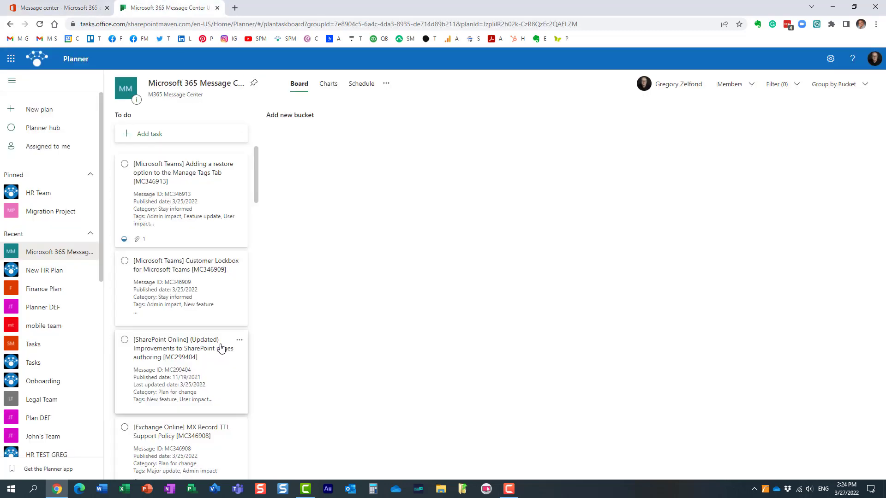
click(68, 9)
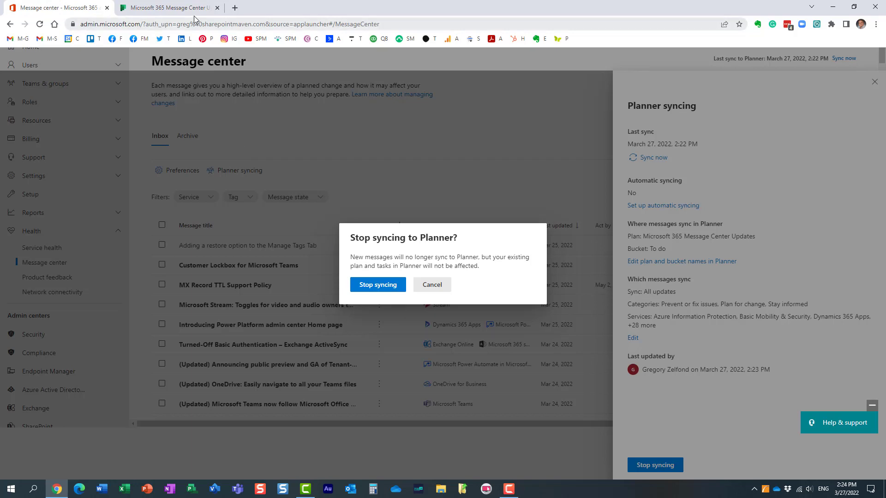
click(173, 8)
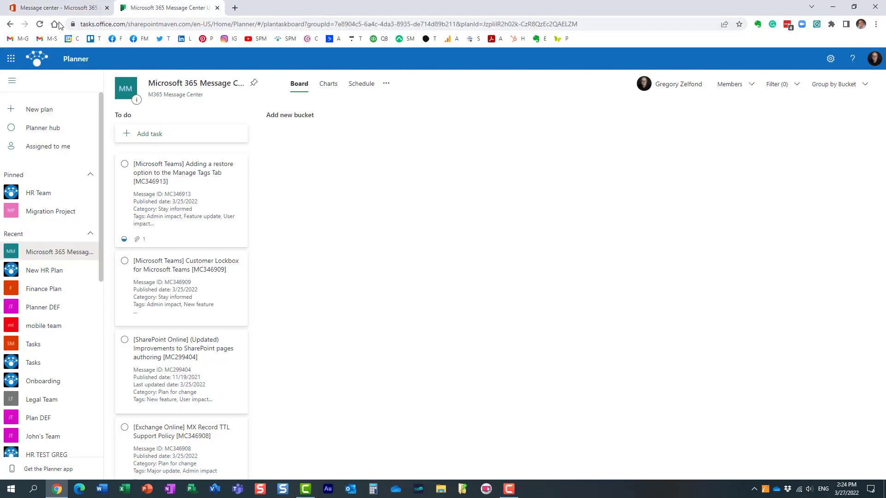
click(56, 8)
click(389, 286)
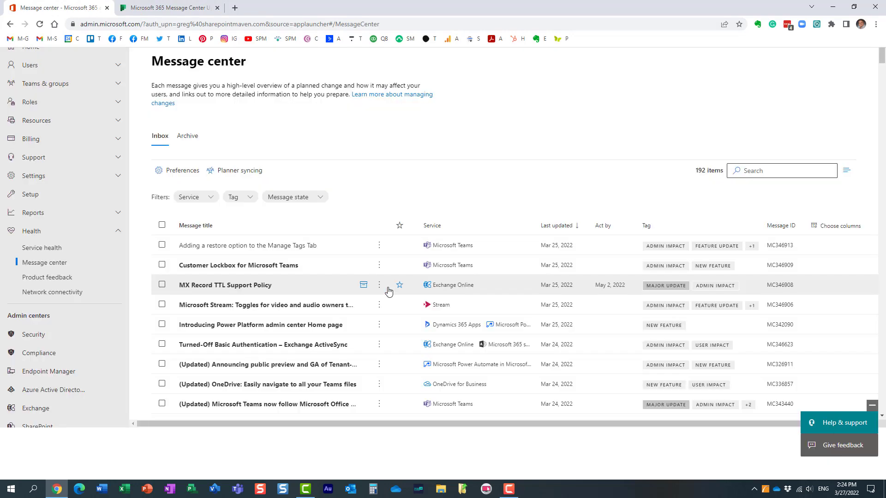
click(190, 10)
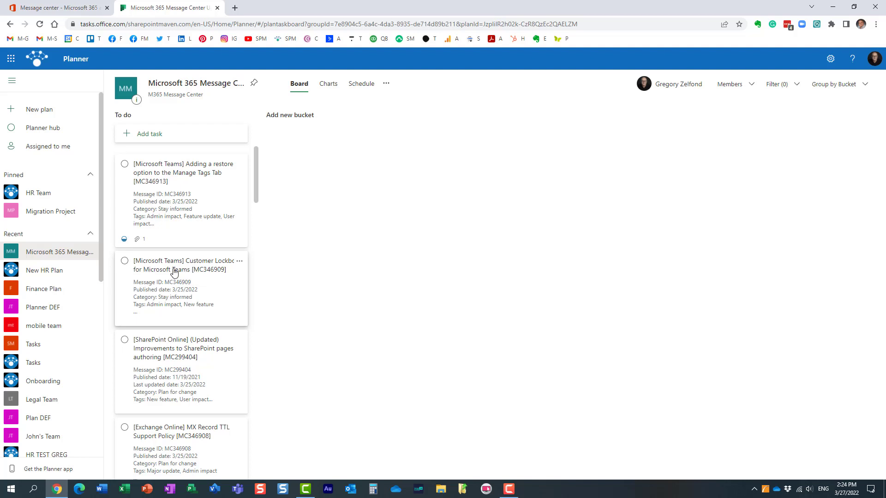
click(59, 8)
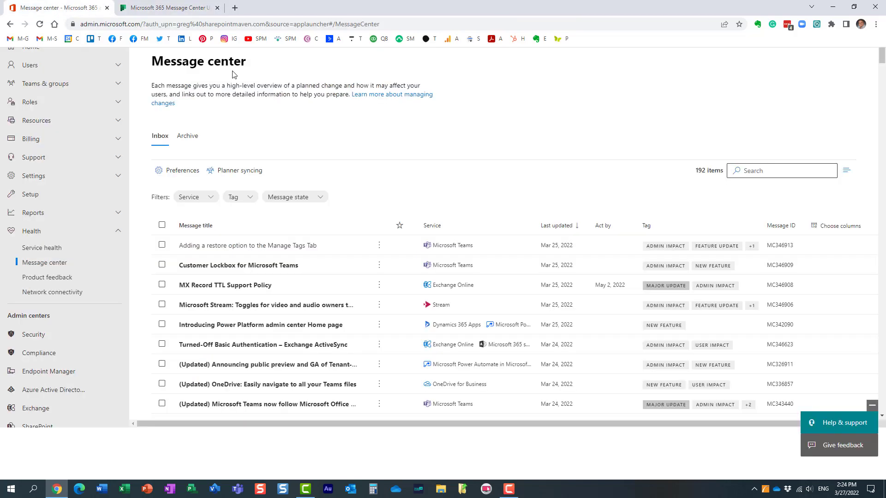